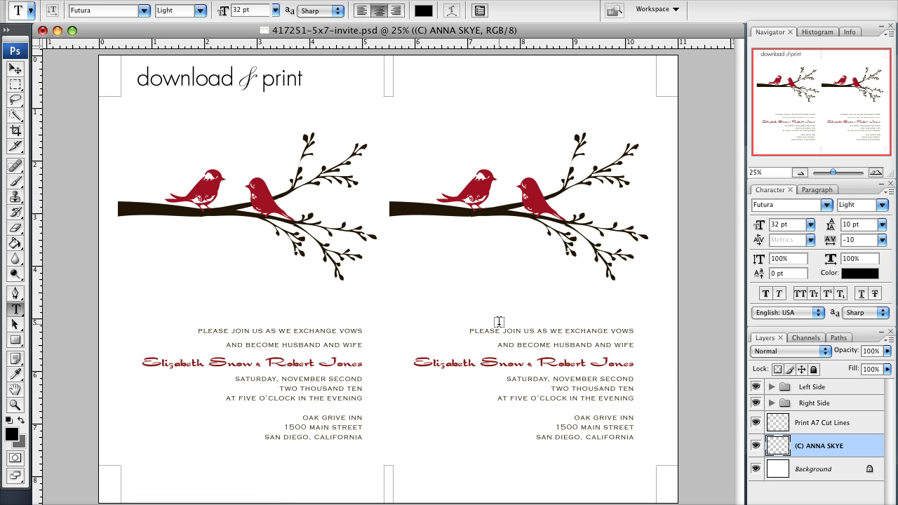
# - Expand the Left Side group and select the Left Bird layer inside Art Work
pyautogui.click(771, 387)
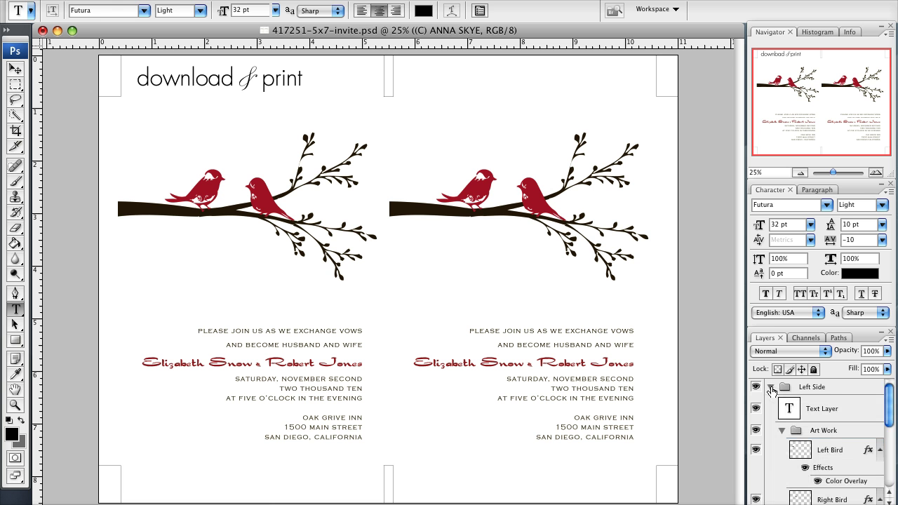
pyautogui.click(823, 411)
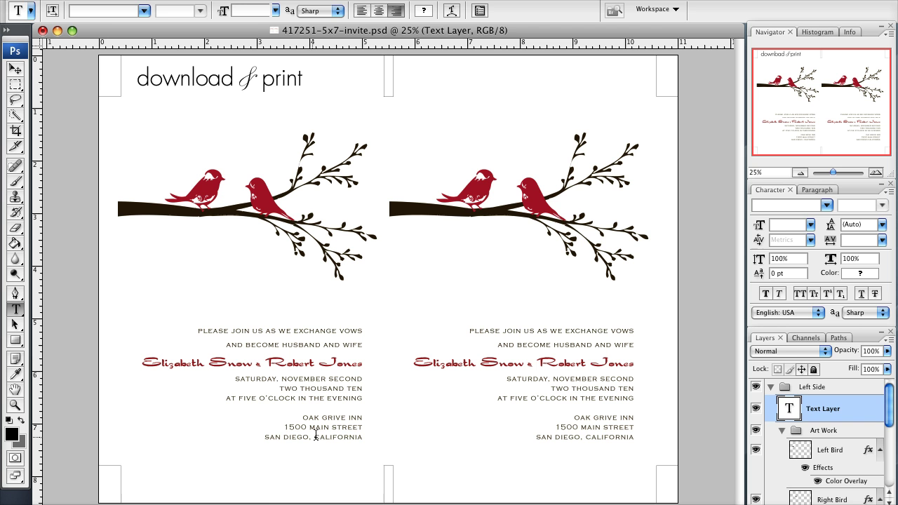
pyautogui.click(821, 432)
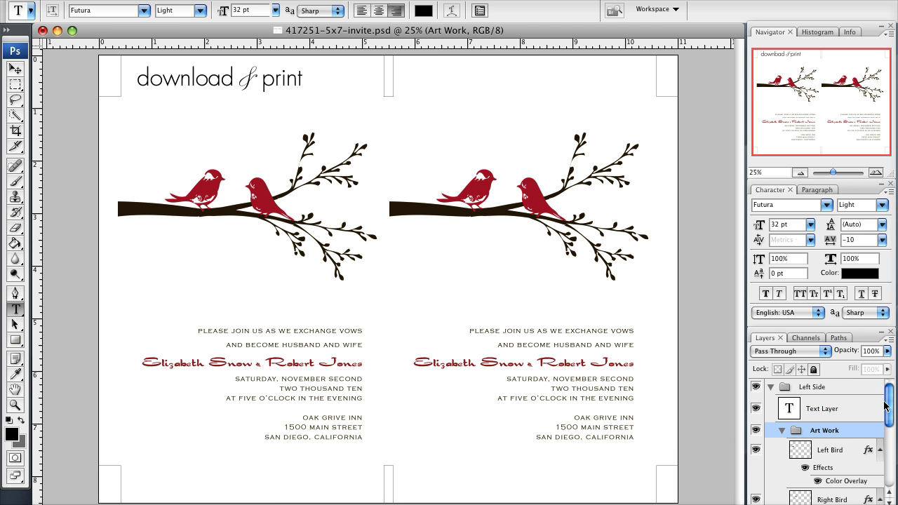
pyautogui.moveTo(888, 406); pyautogui.dragTo(887, 418)
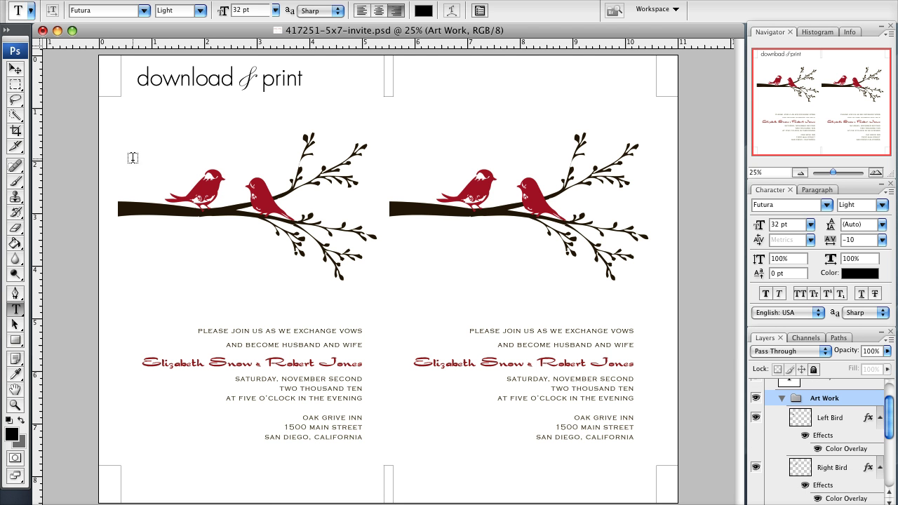
pyautogui.click(819, 423)
pyautogui.click(798, 474)
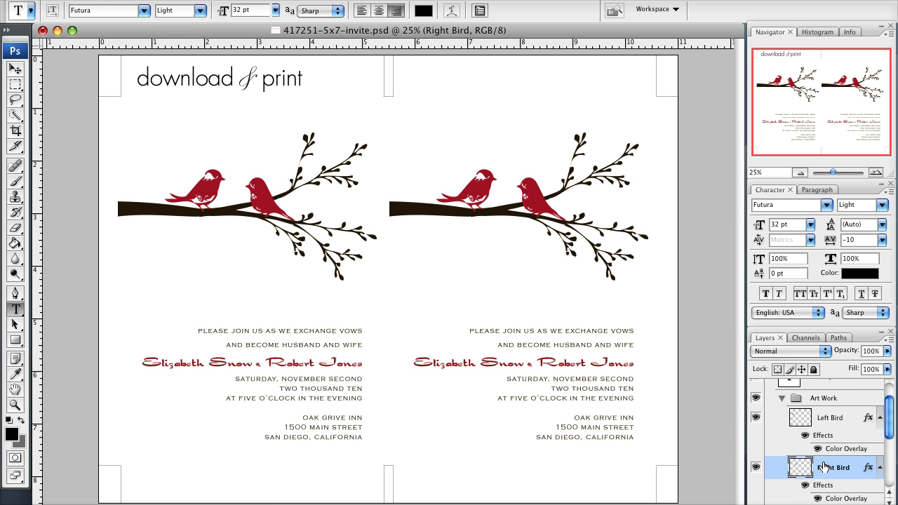
pyautogui.moveTo(888, 419)
pyautogui.mouseDown()
pyautogui.moveTo(889, 449)
pyautogui.moveTo(889, 419)
pyautogui.mouseUp()
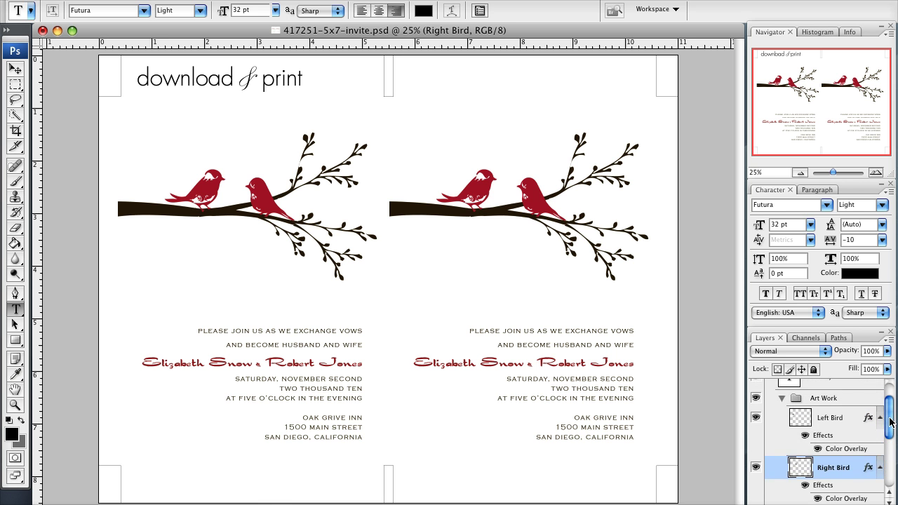
pyautogui.click(843, 417)
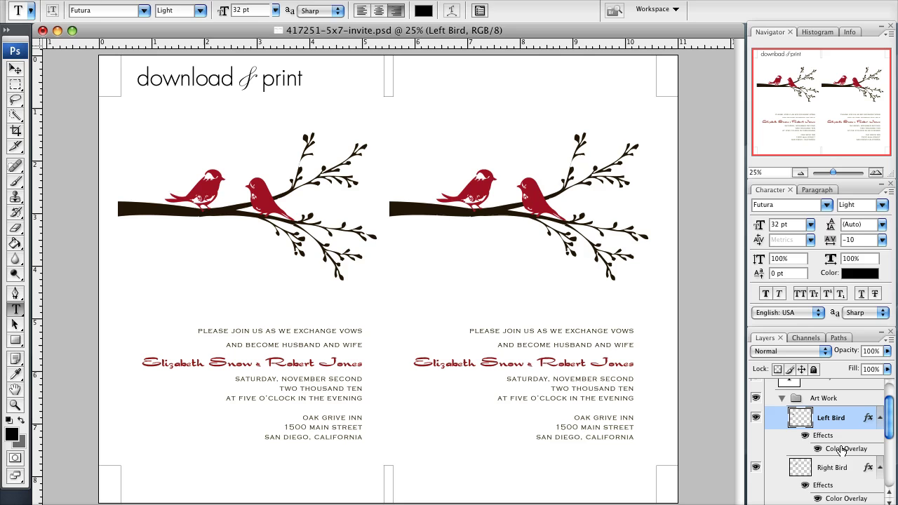
# - Change the Left Bird's color overlay to teal #2daa8b
pyautogui.doubleClick(842, 449)
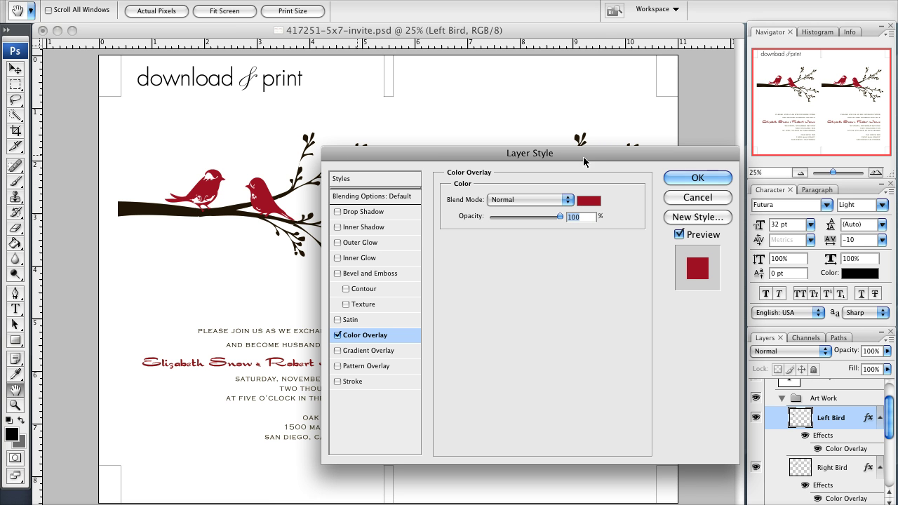
pyautogui.click(591, 202)
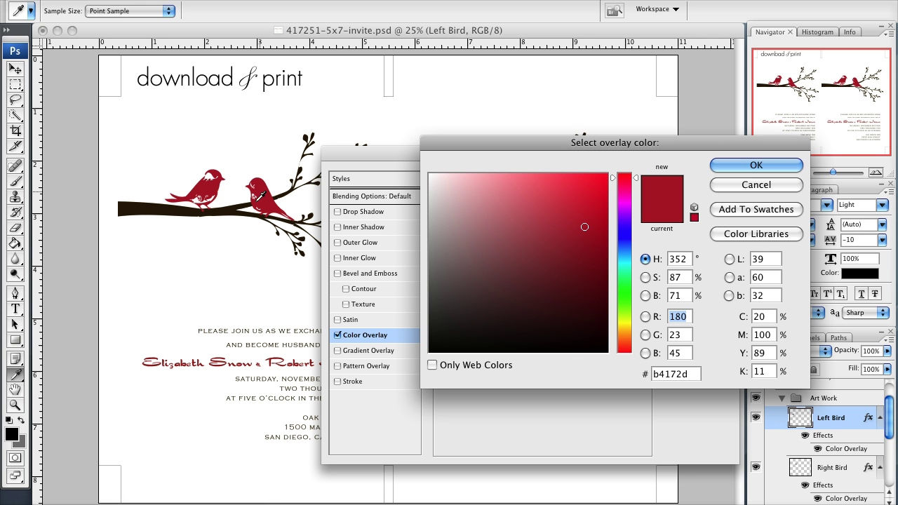
pyautogui.click(623, 323)
pyautogui.click(533, 234)
pyautogui.click(489, 186)
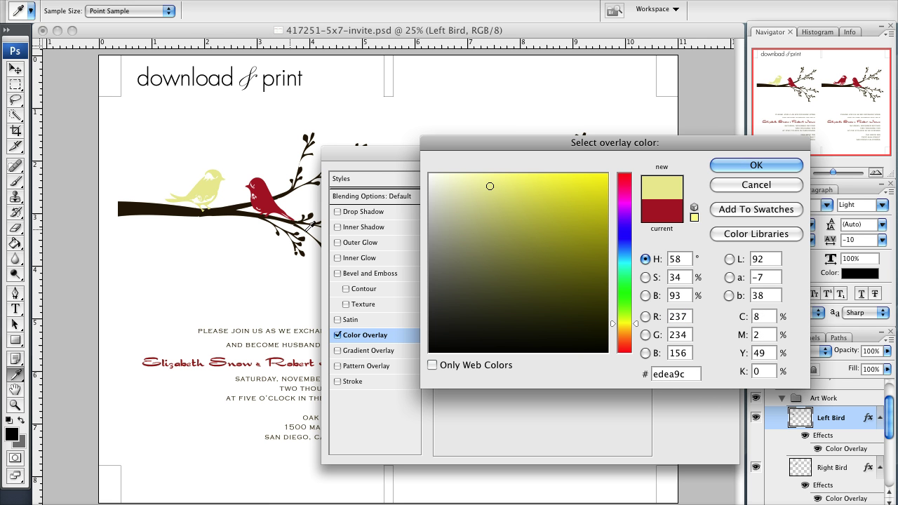
pyautogui.click(622, 269)
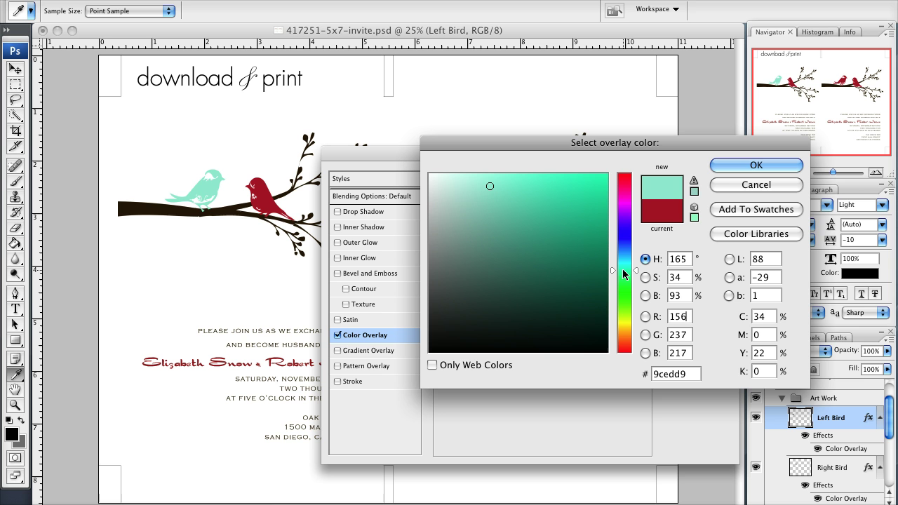
pyautogui.click(561, 234)
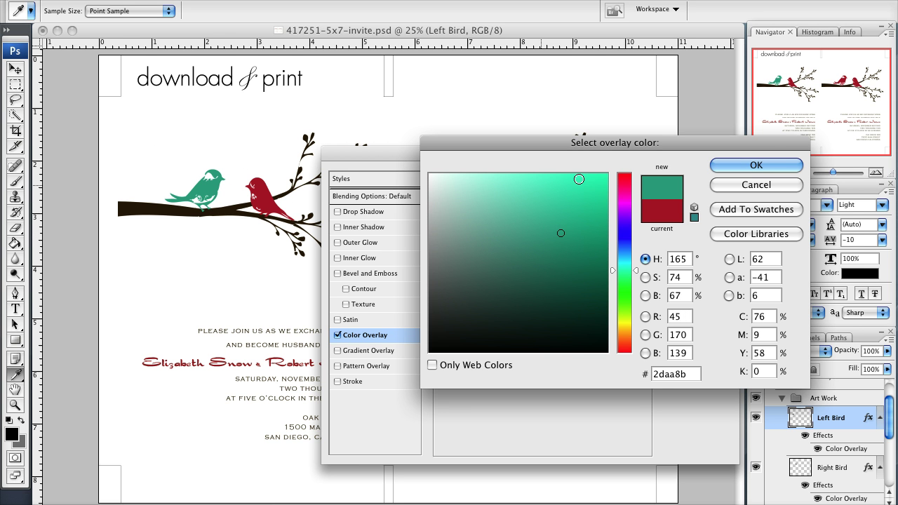
pyautogui.click(754, 166)
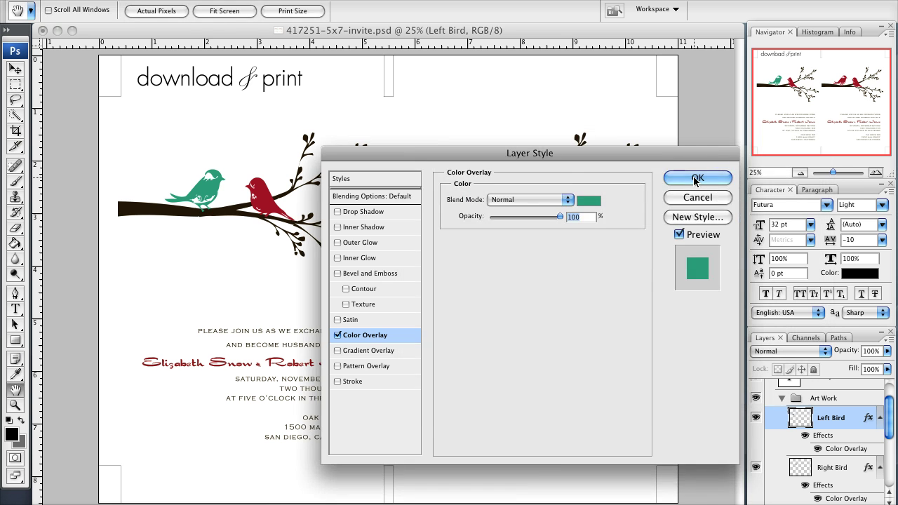
pyautogui.click(694, 178)
pyautogui.press('t')
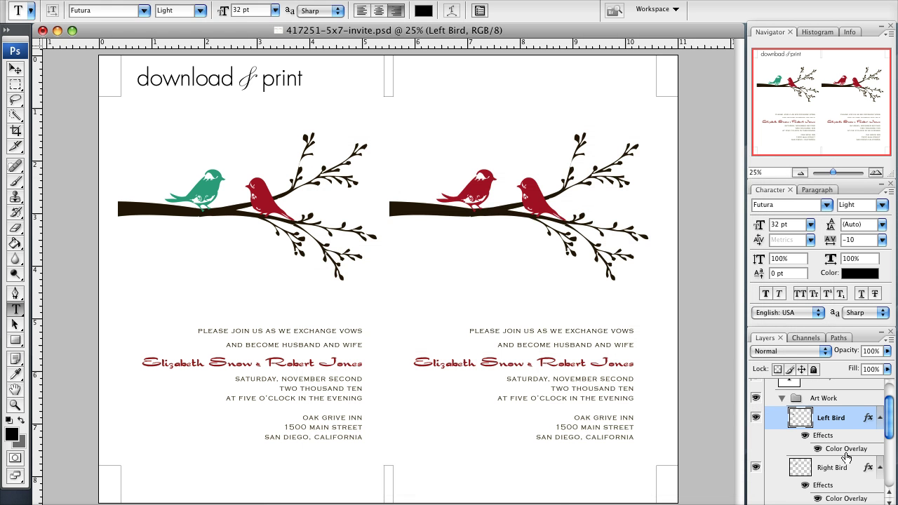
pyautogui.click(845, 467)
# - Set the Right Bird's color overlay to the soft blue #6fa5cb
pyautogui.moveTo(890, 414); pyautogui.dragTo(890, 427)
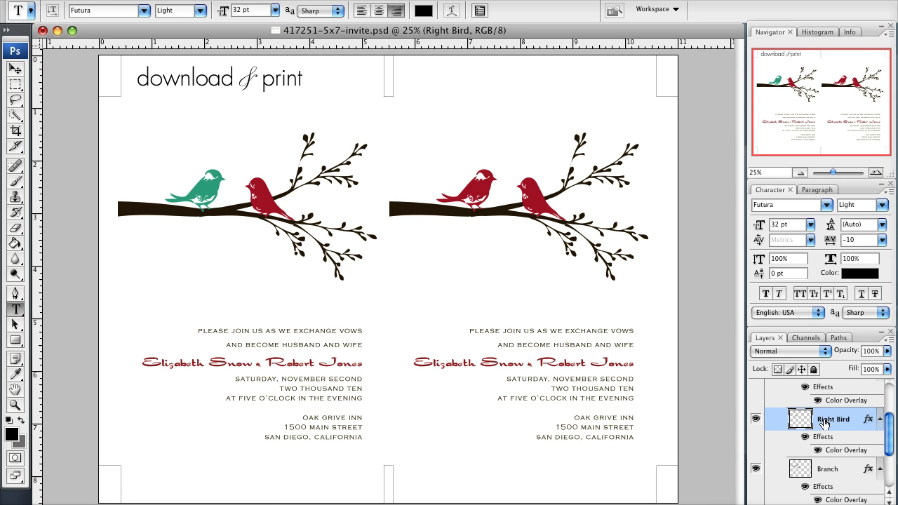
pyautogui.doubleClick(846, 450)
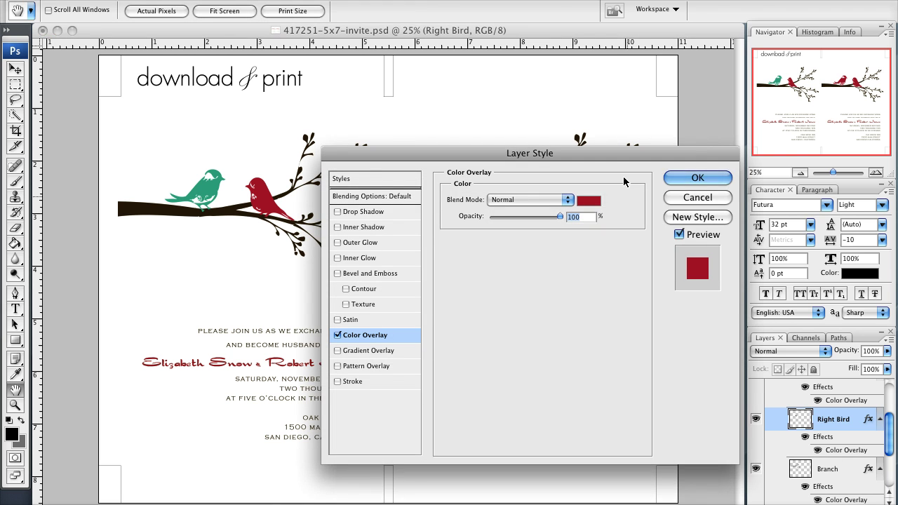
pyautogui.click(584, 203)
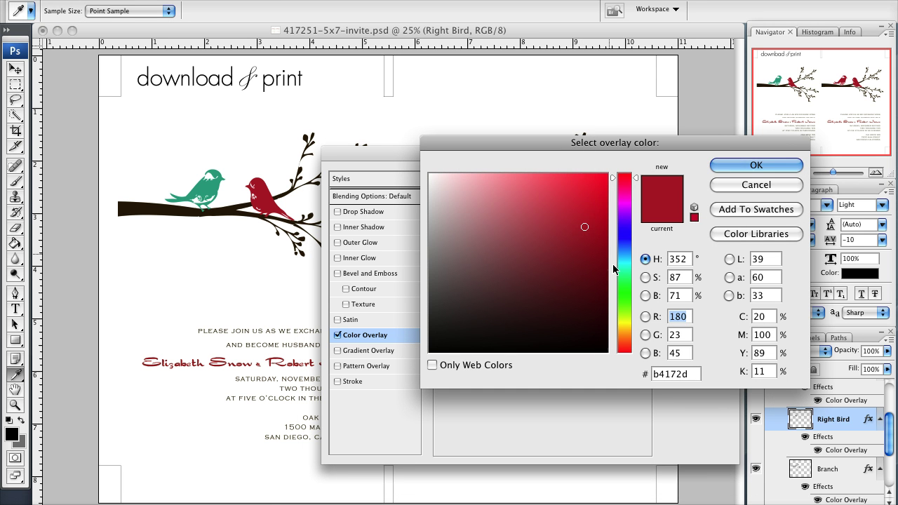
pyautogui.click(624, 300)
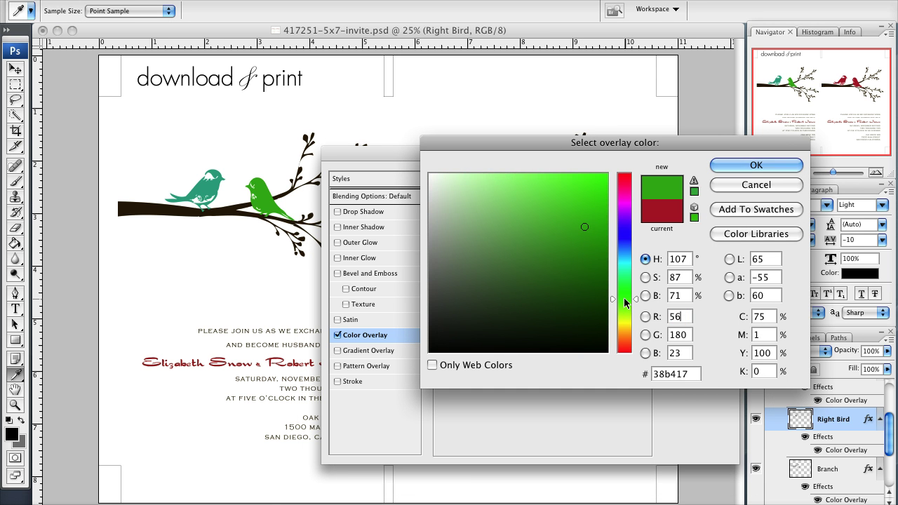
pyautogui.click(624, 332)
pyautogui.click(627, 241)
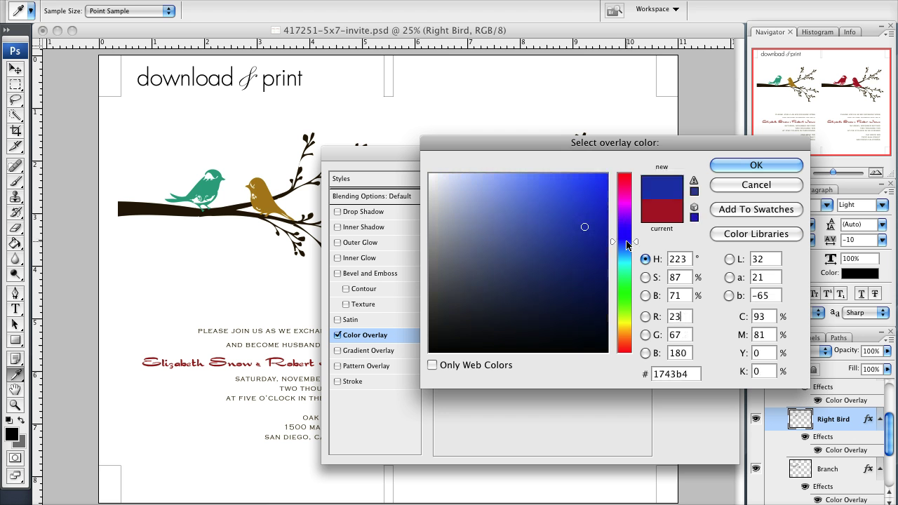
pyautogui.click(490, 189)
pyautogui.click(635, 244)
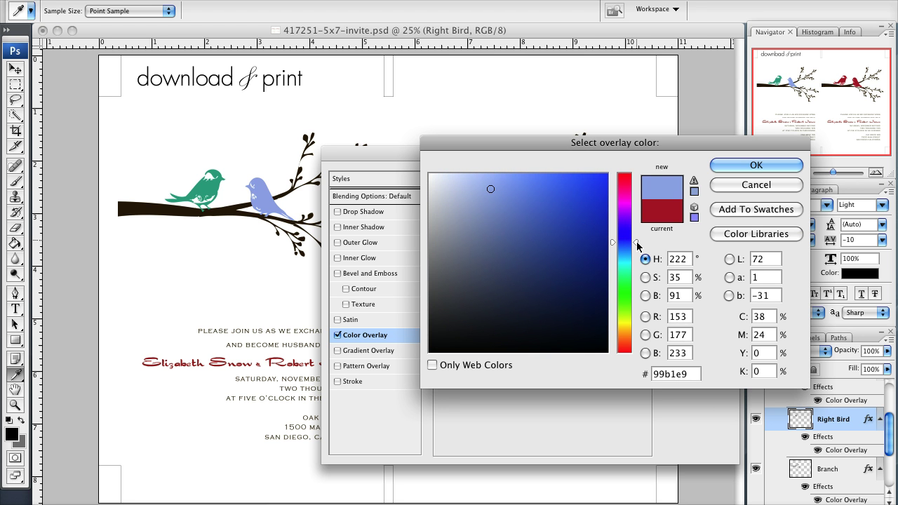
pyautogui.click(636, 251)
pyautogui.click(509, 209)
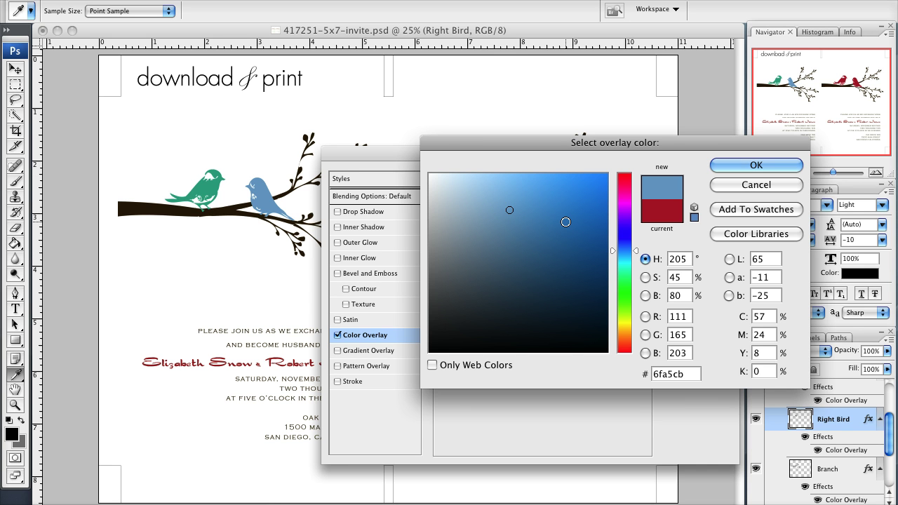
pyautogui.click(724, 165)
pyautogui.click(725, 177)
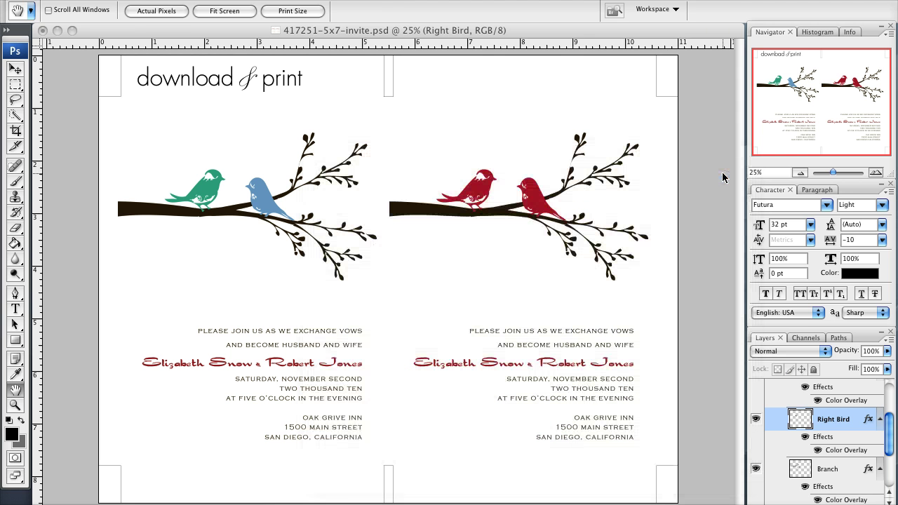
# - Give the Branch layer a very light gray #d4d3d2 color overlay
pyautogui.moveTo(889, 437); pyautogui.dragTo(893, 449)
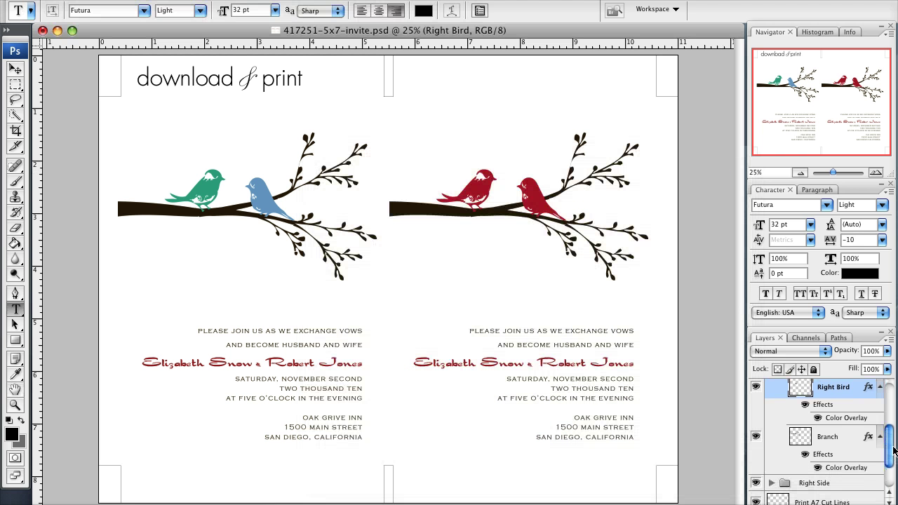
pyautogui.click(831, 442)
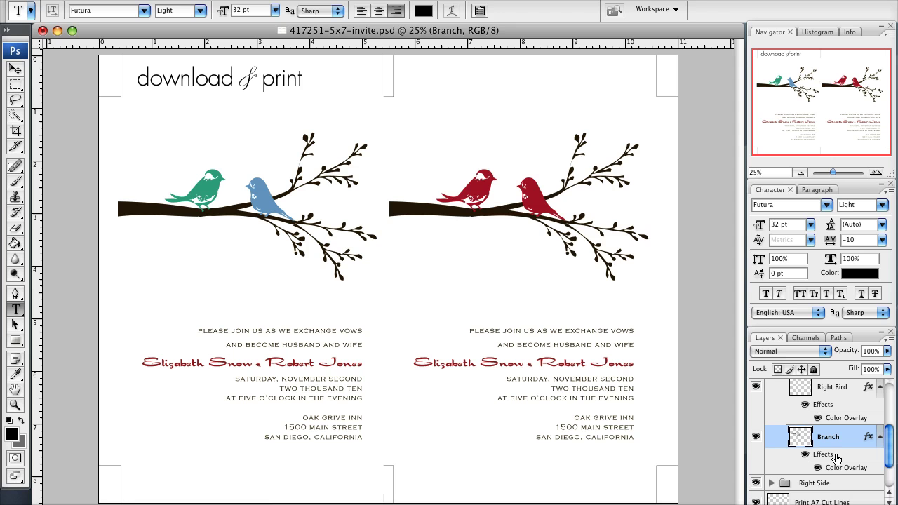
pyautogui.doubleClick(836, 468)
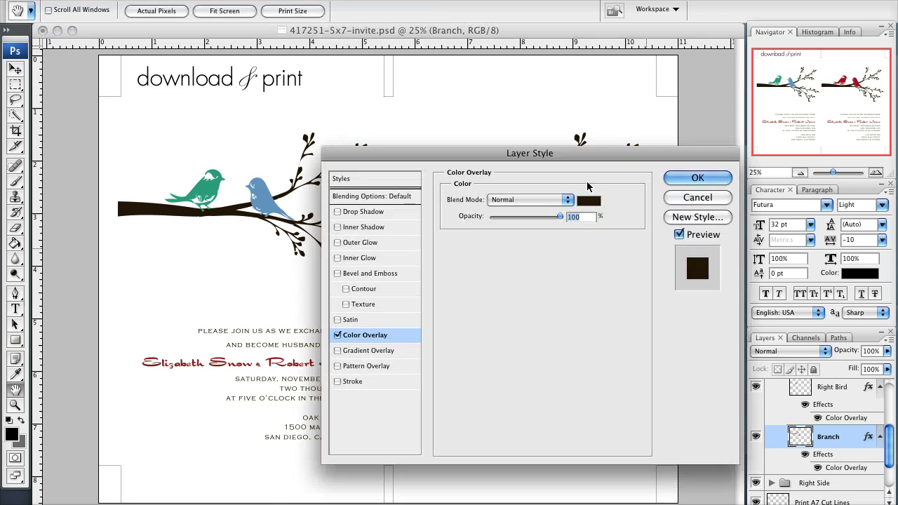
pyautogui.click(593, 199)
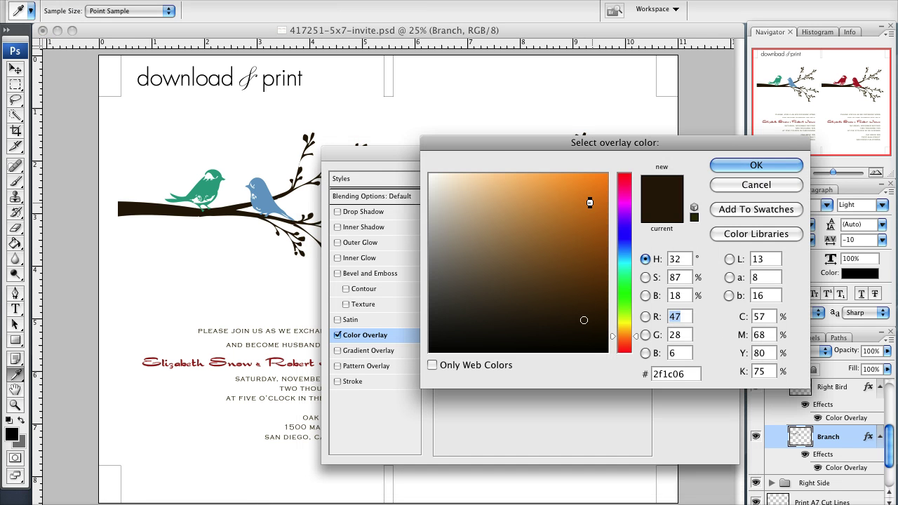
pyautogui.click(429, 251)
pyautogui.click(431, 214)
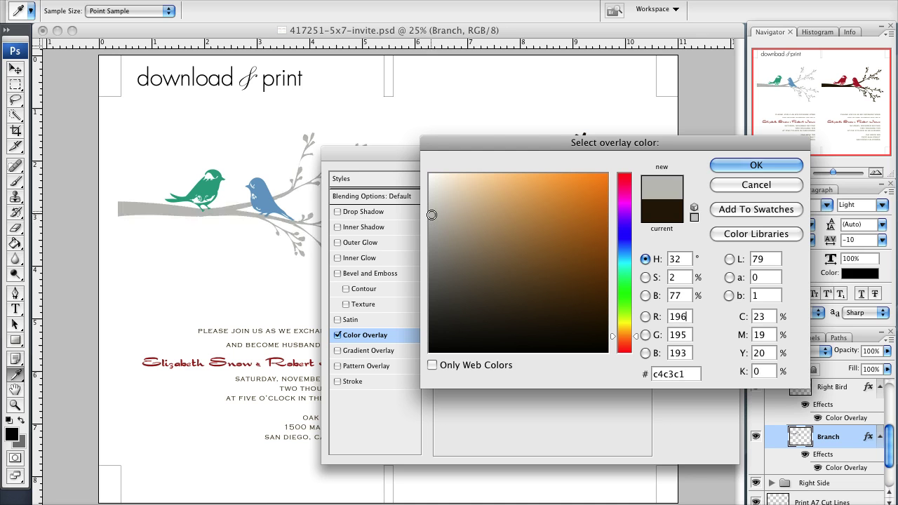
pyautogui.click(428, 197)
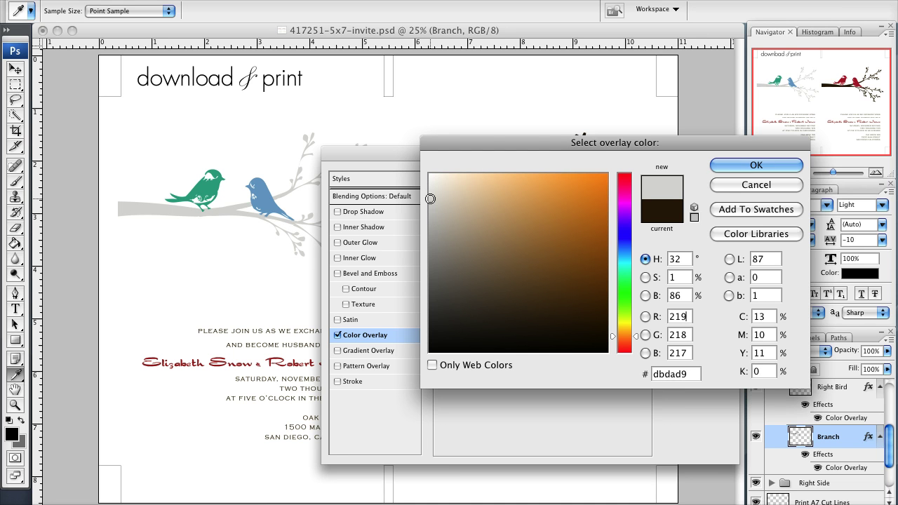
pyautogui.click(430, 203)
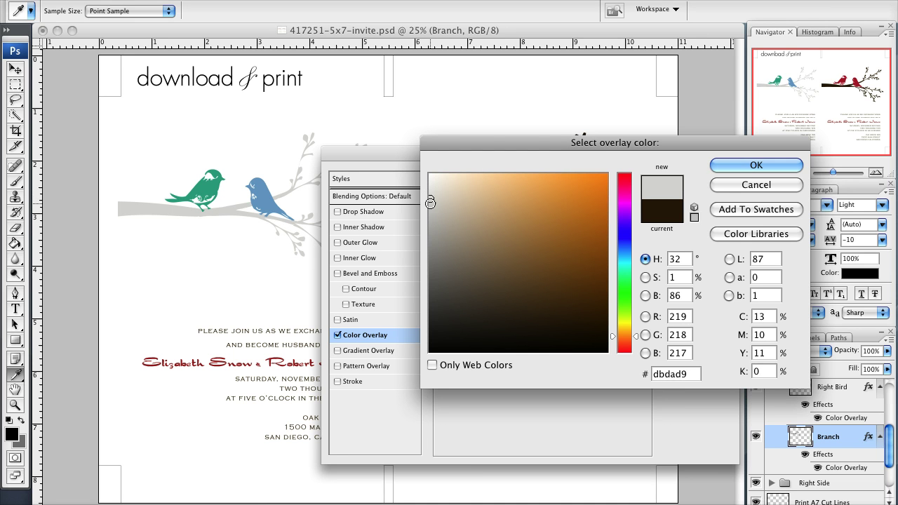
pyautogui.click(787, 162)
pyautogui.click(692, 178)
pyautogui.press('t')
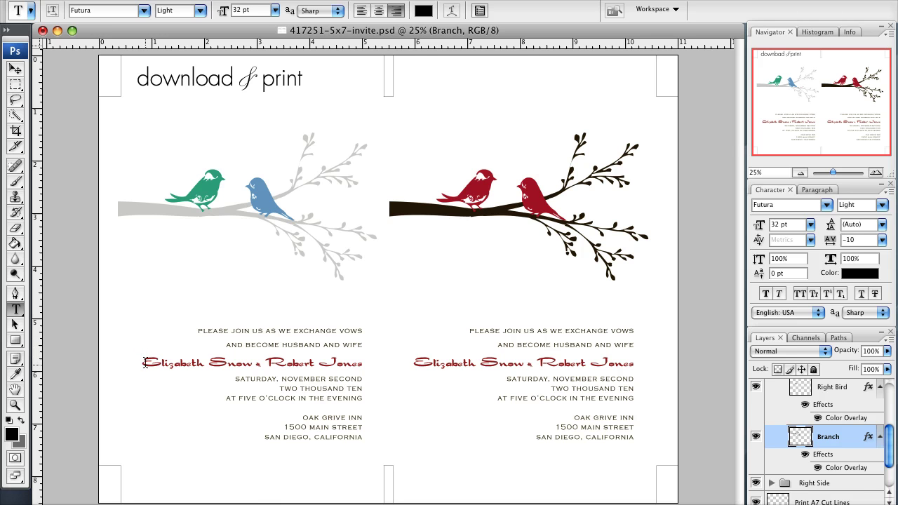
# - Select the couple's names line and color it teal #2daa8b, sampled from the green bird
pyautogui.click(142, 362)
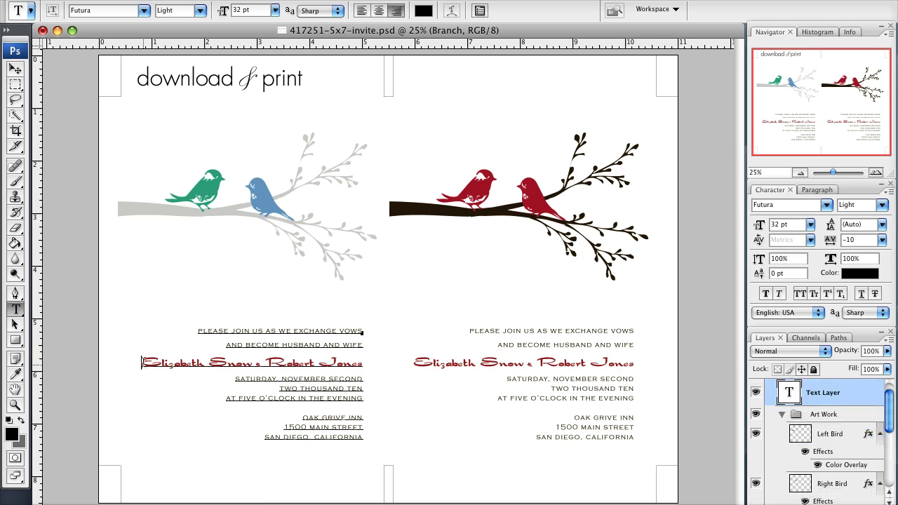
pyautogui.moveTo(142, 363); pyautogui.dragTo(365, 363)
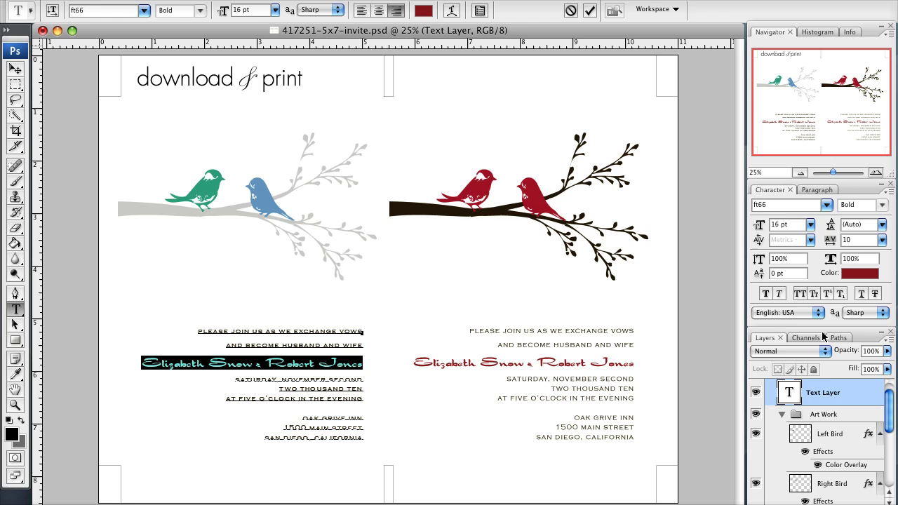
pyautogui.click(423, 10)
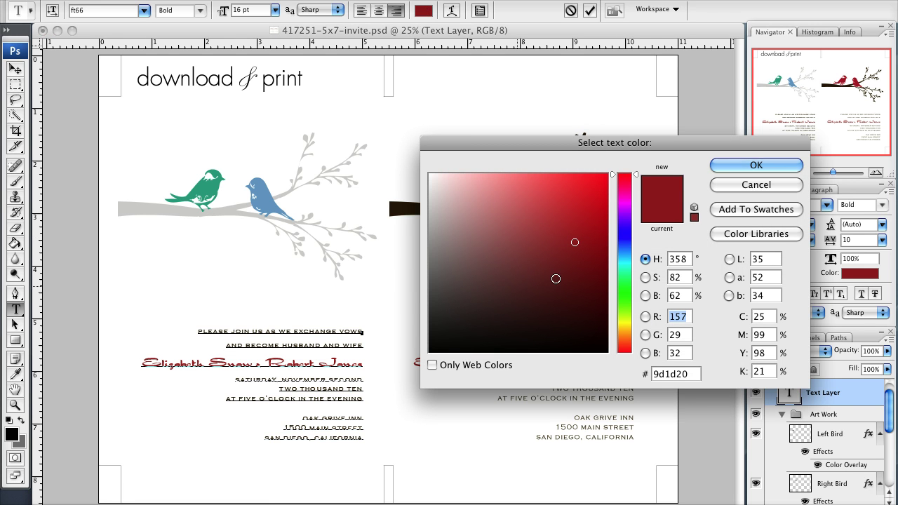
pyautogui.click(624, 251)
pyautogui.moveTo(524, 215); pyautogui.dragTo(517, 236)
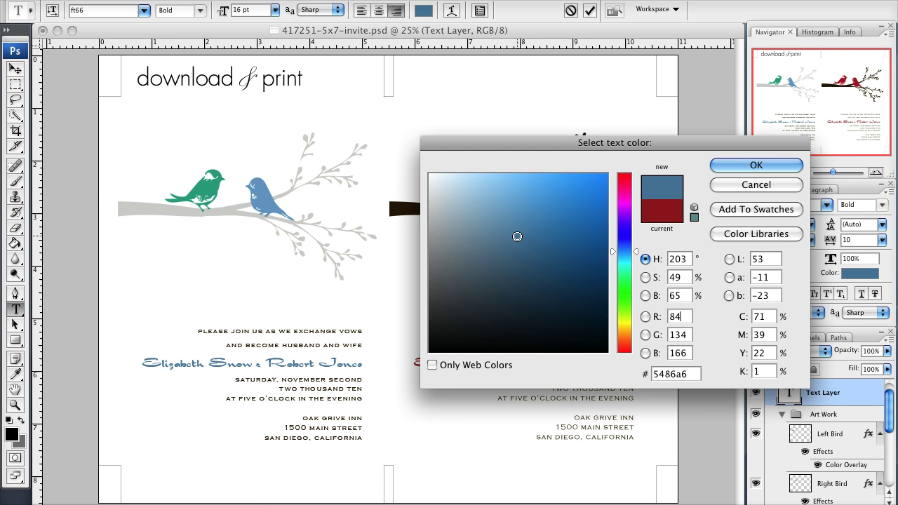
pyautogui.click(270, 197)
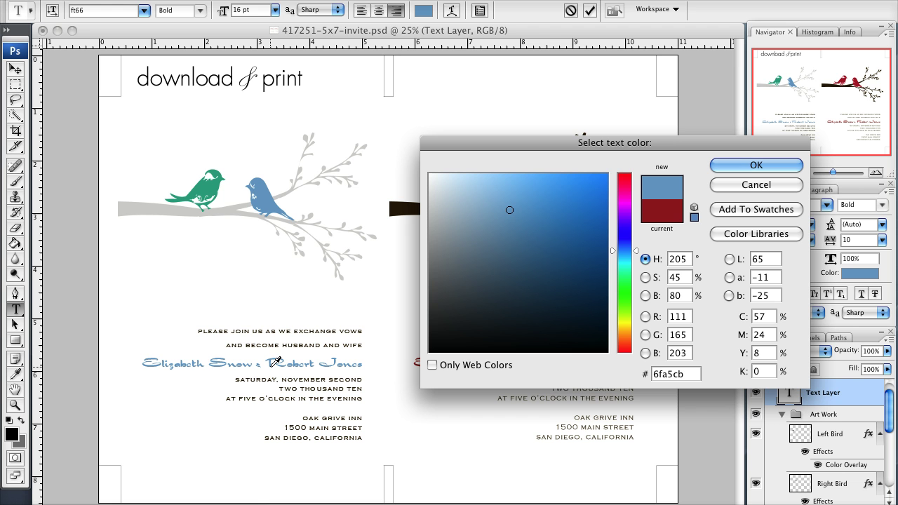
pyautogui.click(212, 181)
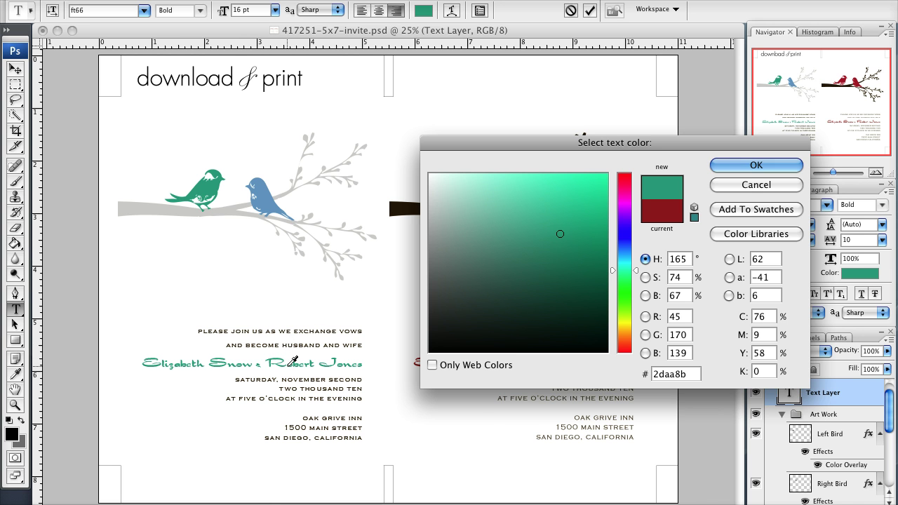
pyautogui.click(736, 165)
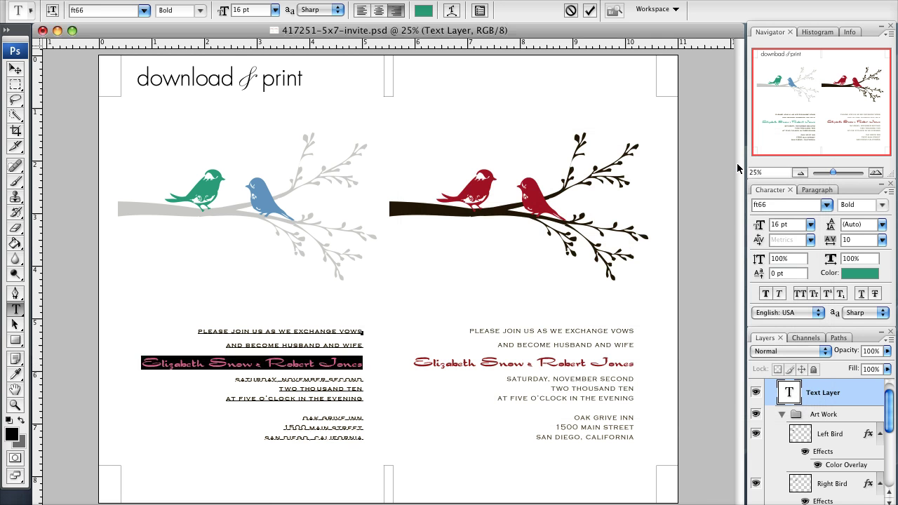
# - Select the opening two invitation lines and set their leading to 6 pt
pyautogui.click(208, 330)
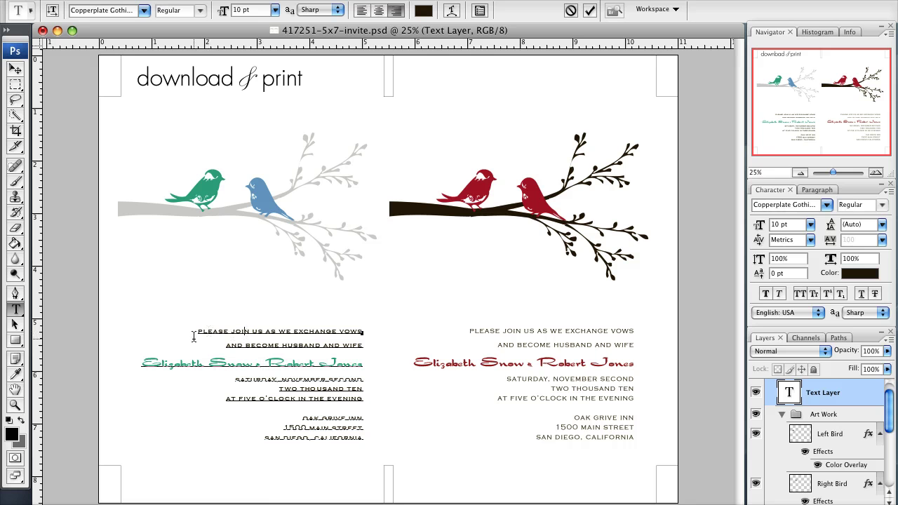
pyautogui.click(200, 336)
pyautogui.moveTo(200, 331); pyautogui.dragTo(378, 345)
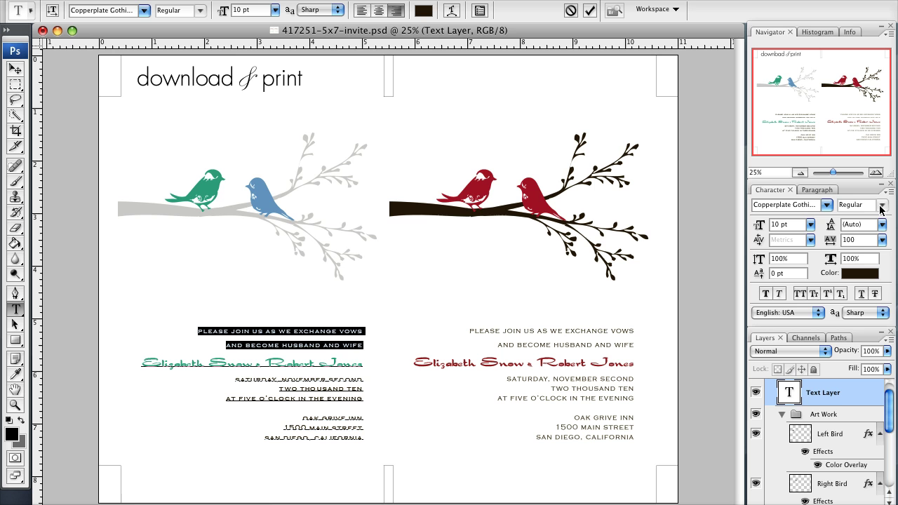
pyautogui.click(868, 224)
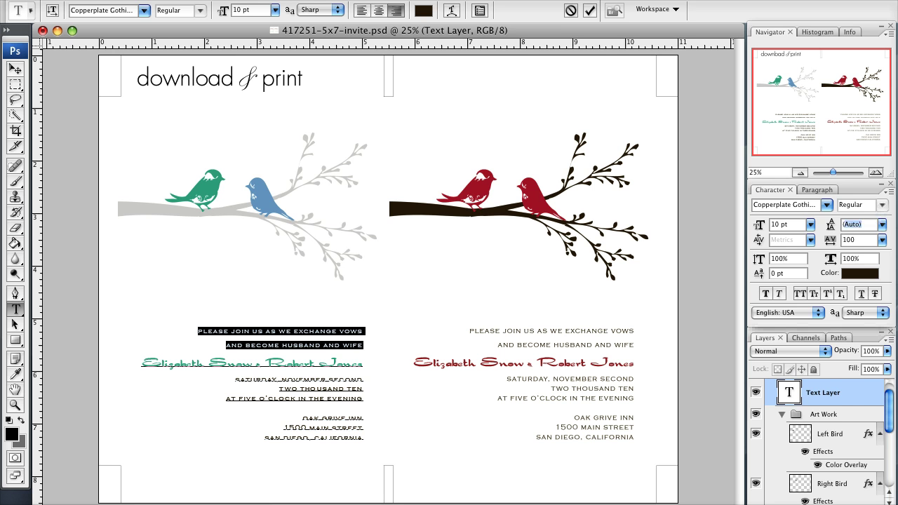
pyautogui.click(880, 224)
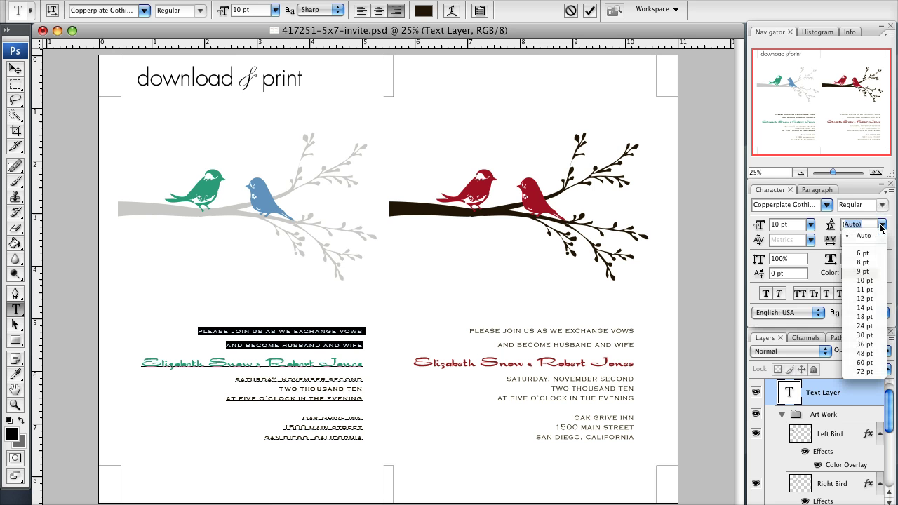
pyautogui.click(869, 263)
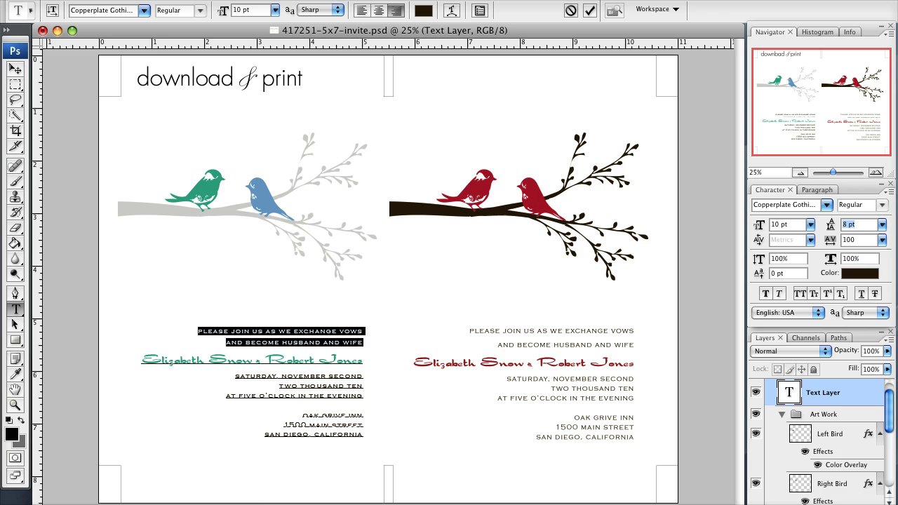
pyautogui.click(881, 224)
pyautogui.click(874, 285)
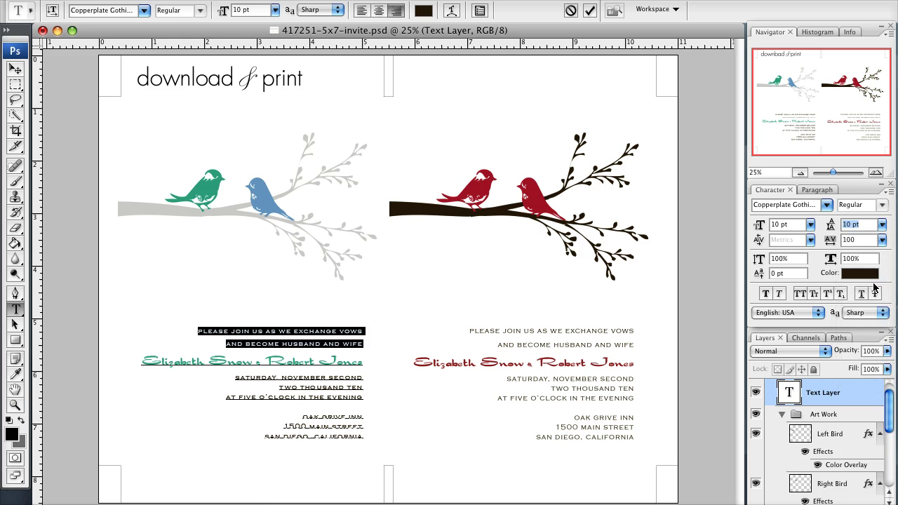
pyautogui.click(882, 226)
pyautogui.click(848, 362)
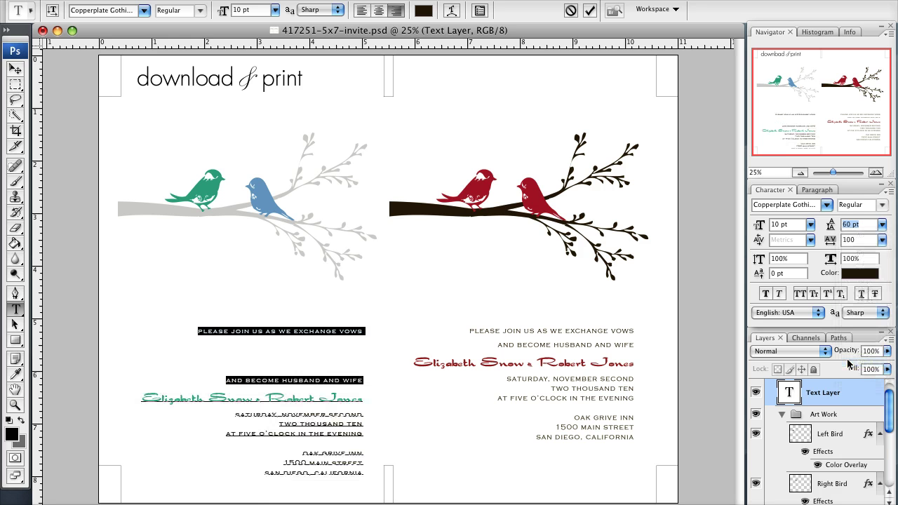
pyautogui.click(883, 224)
pyautogui.click(868, 257)
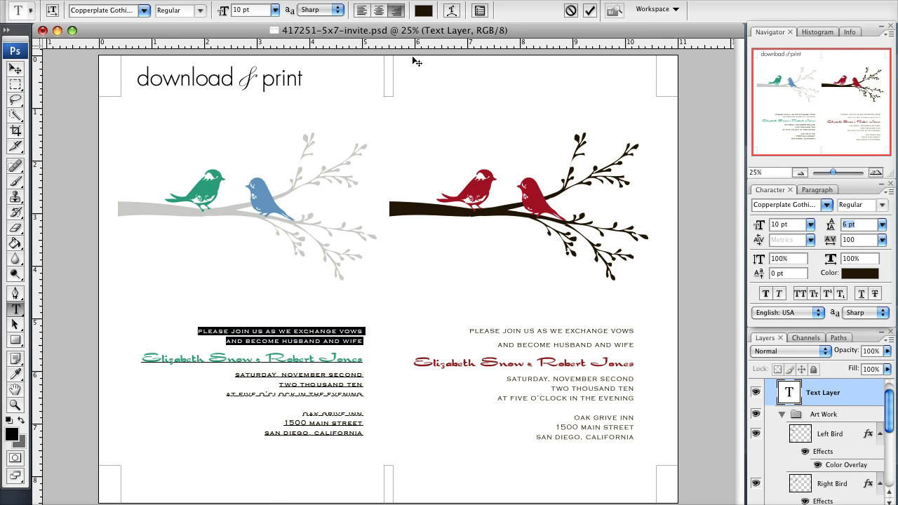
# - Color the two selected lines dark gray #5d5c5b and commit the text edit
pyautogui.click(423, 10)
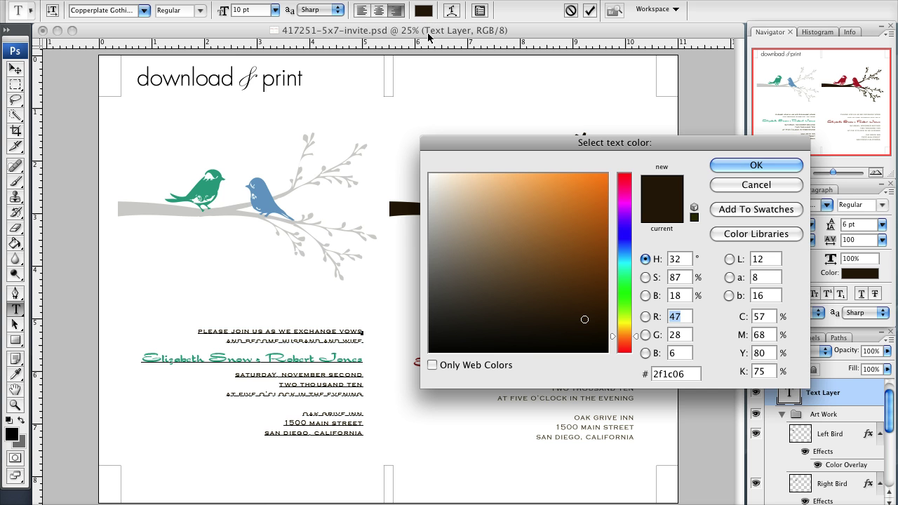
pyautogui.click(433, 286)
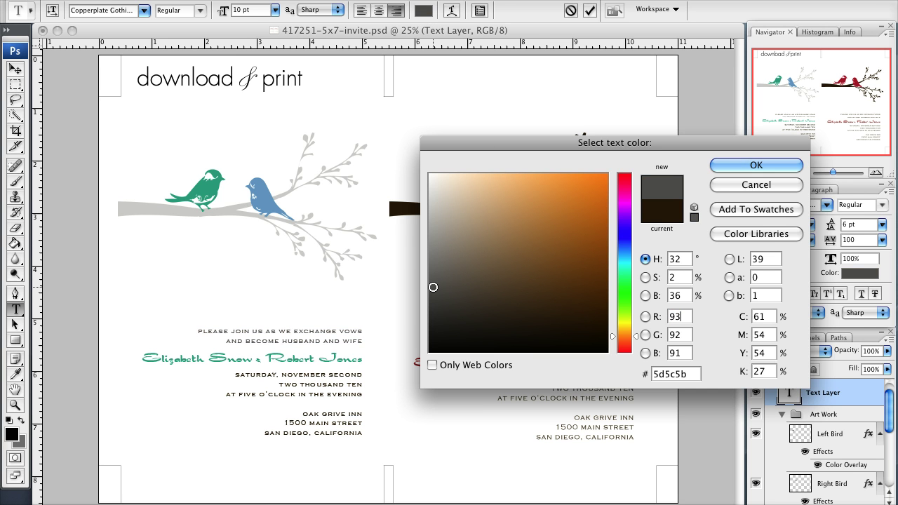
pyautogui.click(757, 164)
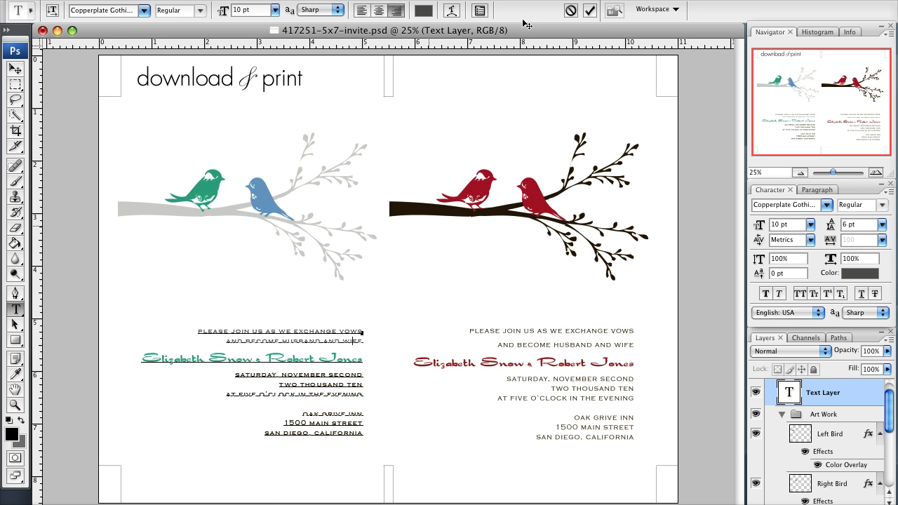
pyautogui.click(591, 11)
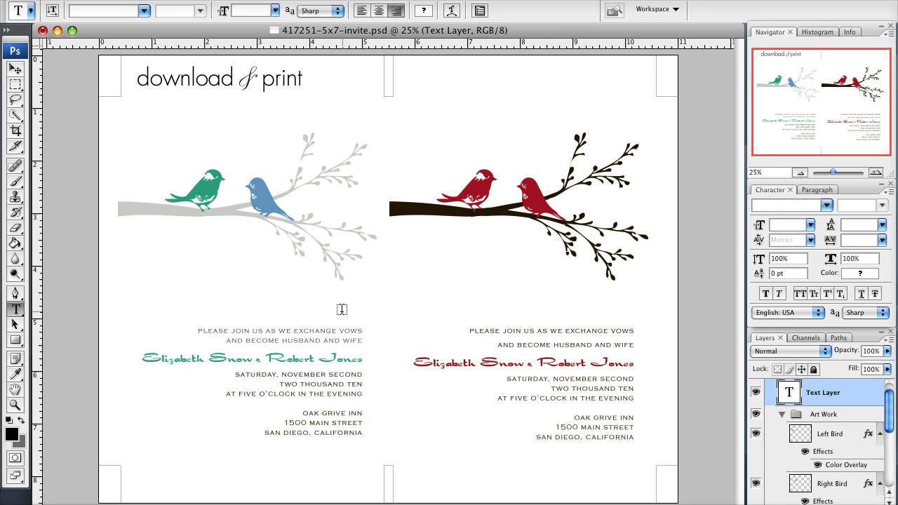